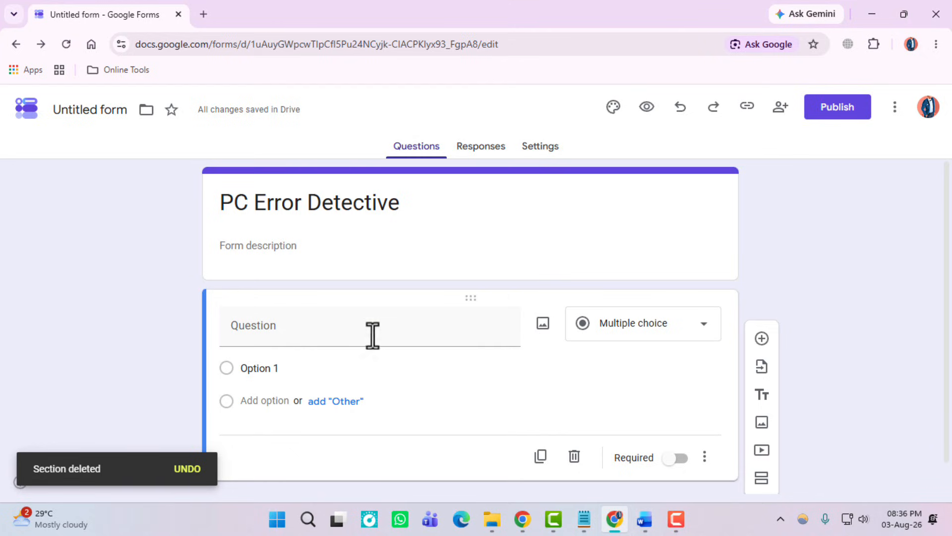
# Step: Paste 'What's your subscription status' as the first question's title
pyautogui.click(331, 325)
pyautogui.write("What's your subscription status")
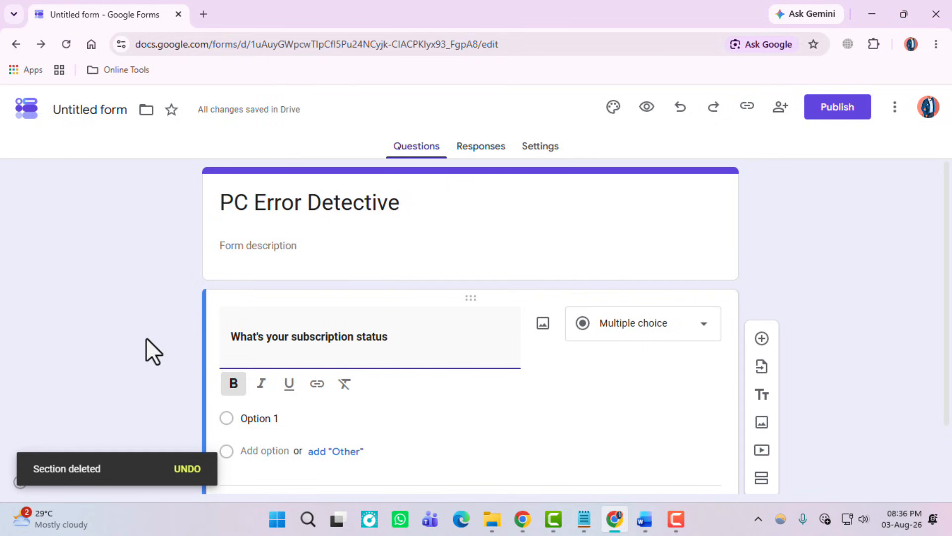
# Step: Keep the question as multiple choice and set Option 1 to 'Subscribed', copied from Word
pyautogui.click(689, 330)
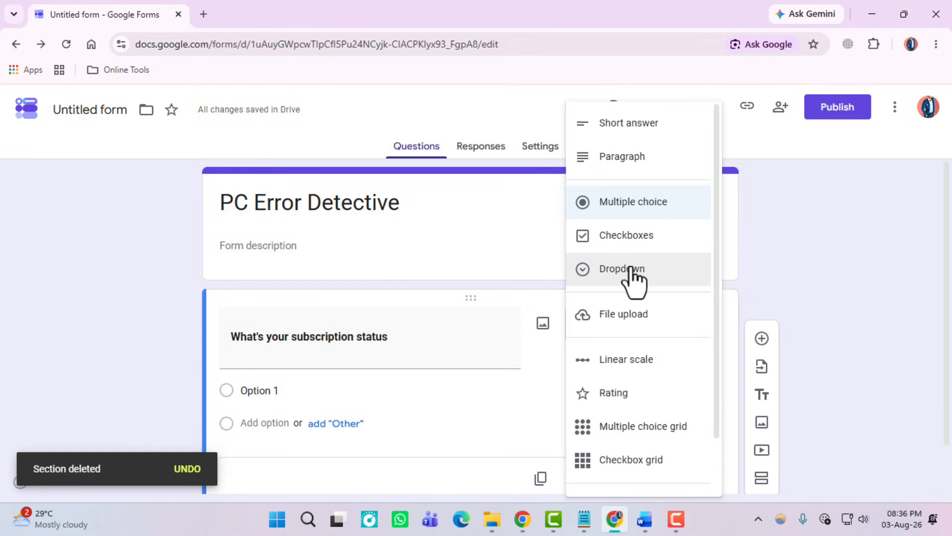
pyautogui.click(644, 204)
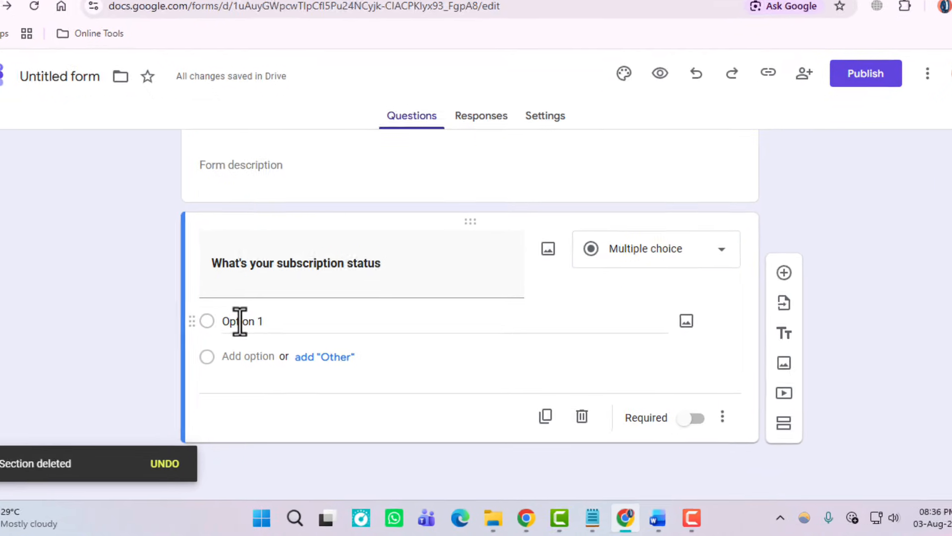
pyautogui.click(239, 321)
pyautogui.click(657, 518)
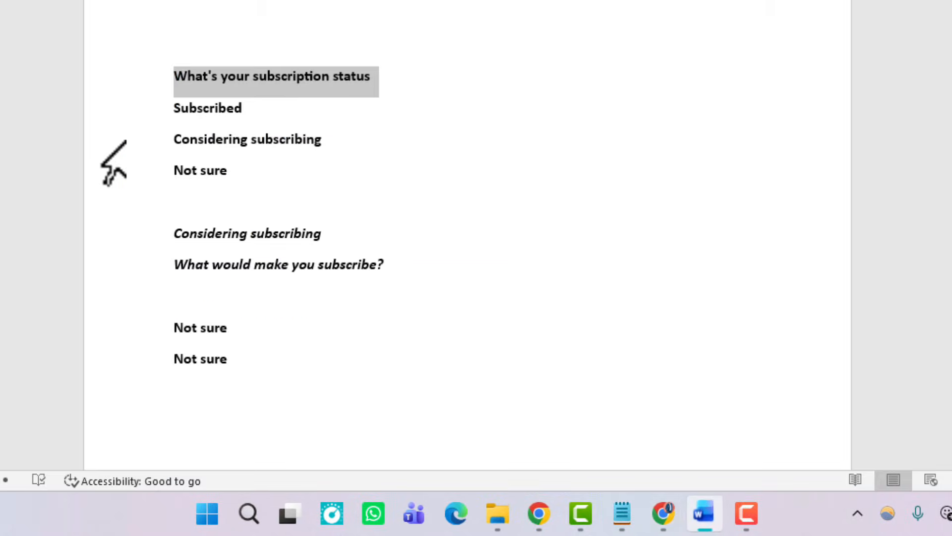
pyautogui.doubleClick(221, 109)
pyautogui.hotkey('ctrl', 'c')
pyautogui.click(663, 513)
pyautogui.hotkey('ctrl', 'v')
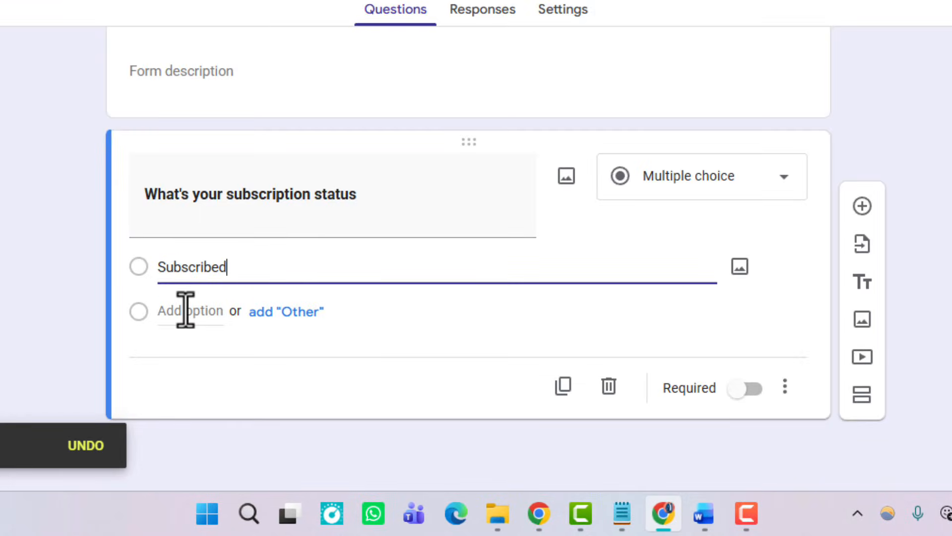
# Step: Add 'Considering subscribing' as the second answer option
pyautogui.click(185, 310)
pyautogui.click(706, 518)
pyautogui.click(240, 145)
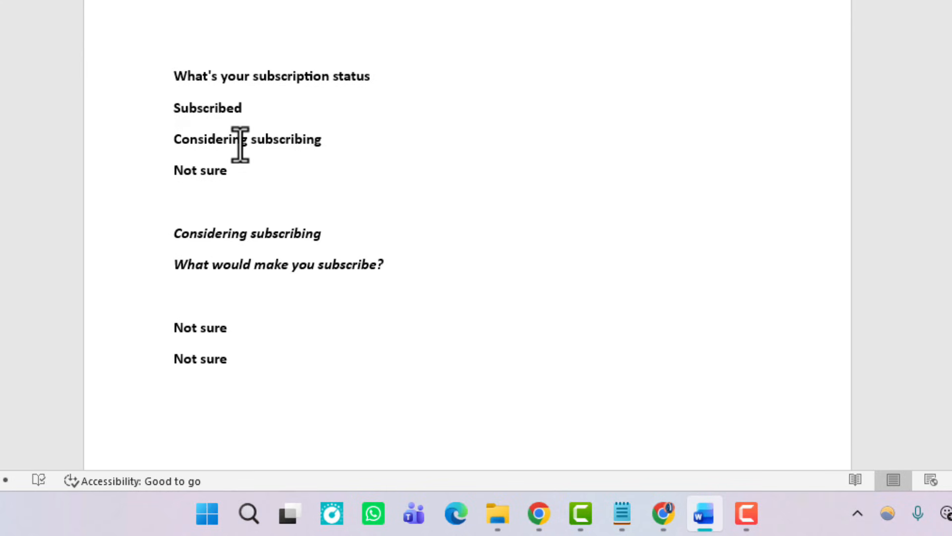
pyautogui.tripleClick(240, 145)
pyautogui.hotkey('ctrl', 'c')
pyautogui.click(663, 513)
pyautogui.hotkey('ctrl', 'v')
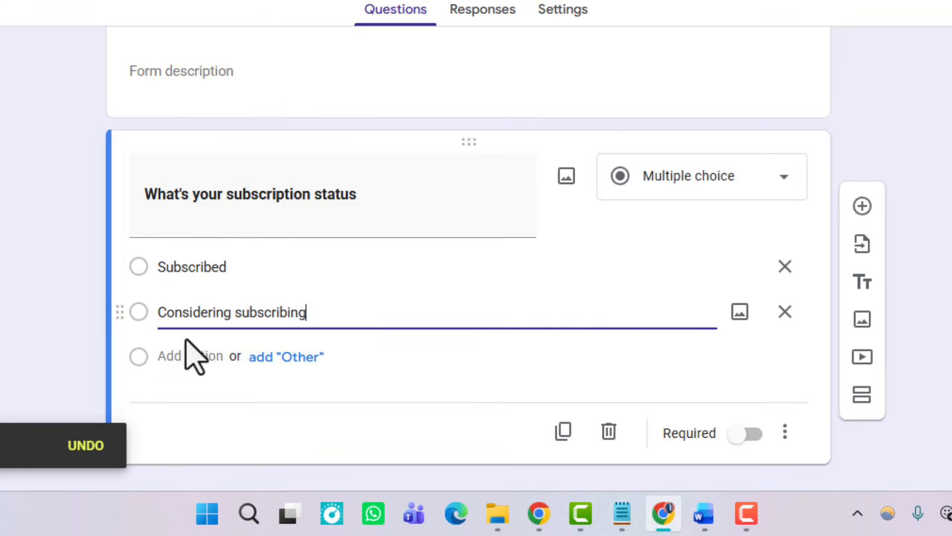
# Step: Add 'Not sure' as the third answer option
pyautogui.click(705, 514)
pyautogui.tripleClick(183, 171)
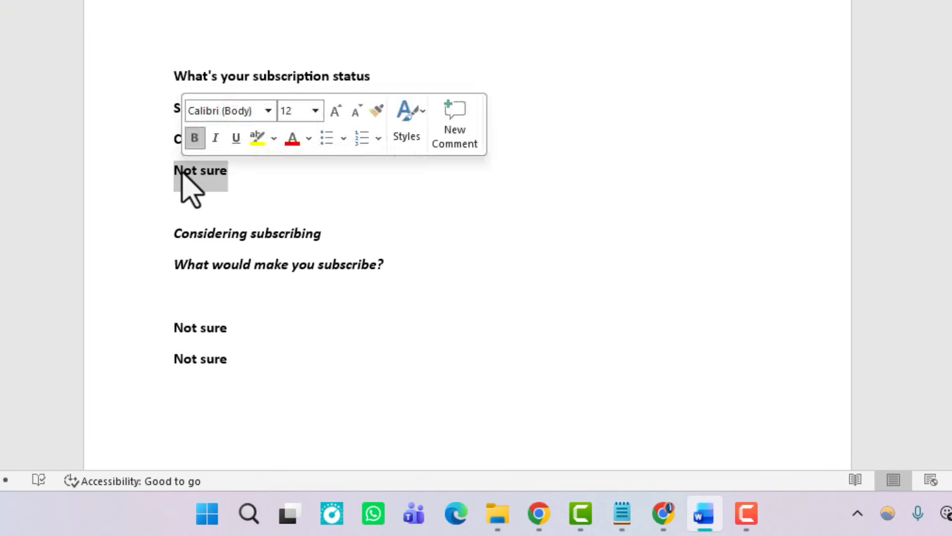
pyautogui.hotkey('ctrl', 'c')
pyautogui.click(663, 515)
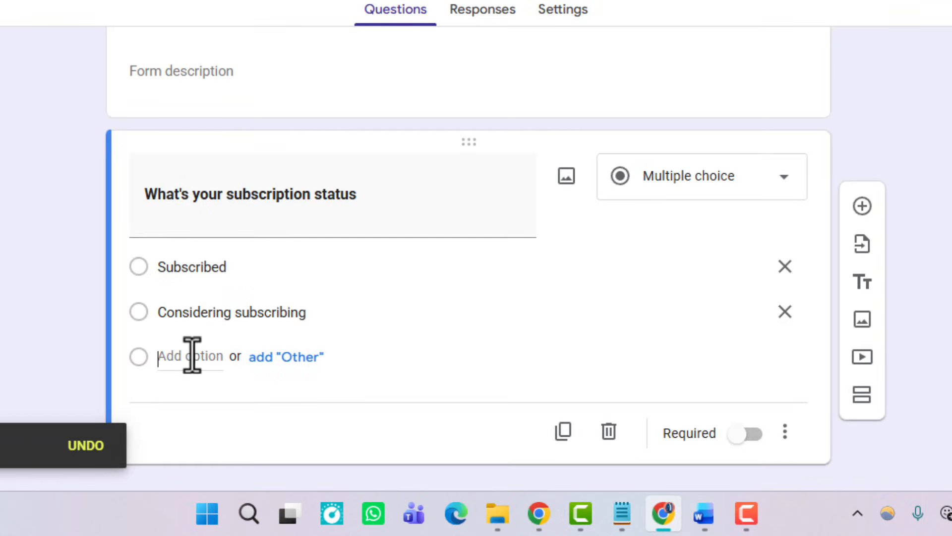
pyautogui.click(192, 355)
pyautogui.hotkey('ctrl', 'v')
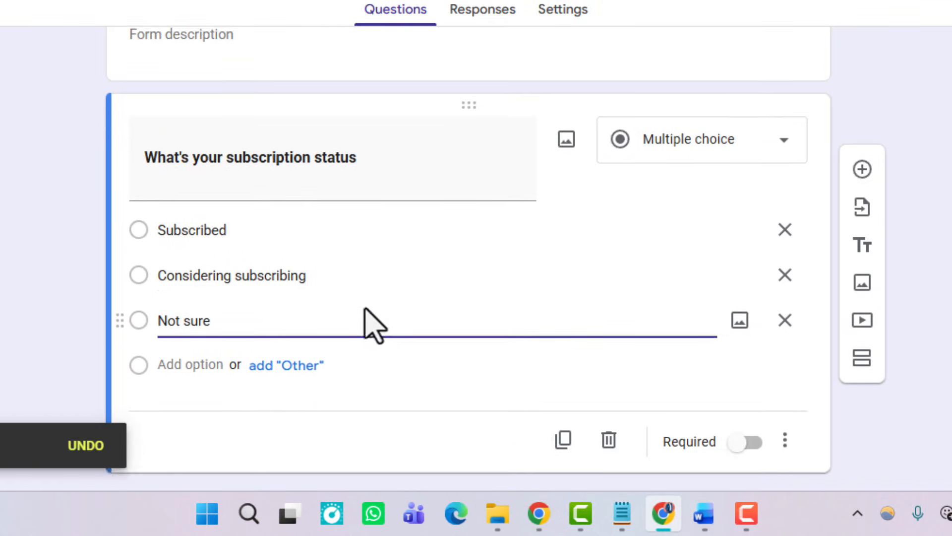
pyautogui.scroll(-1, 366, 309)
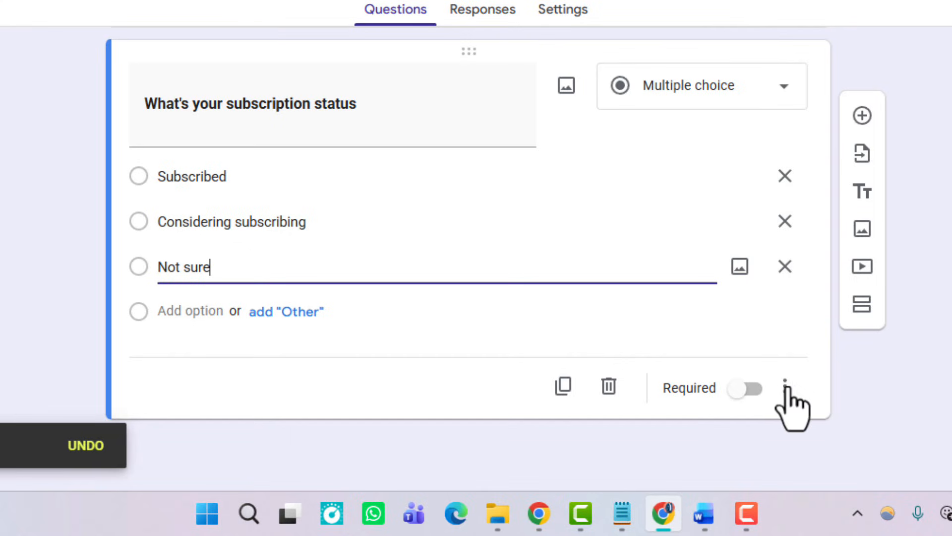
# Step: Add two new untitled sections after the subscription status question
pyautogui.click(863, 310)
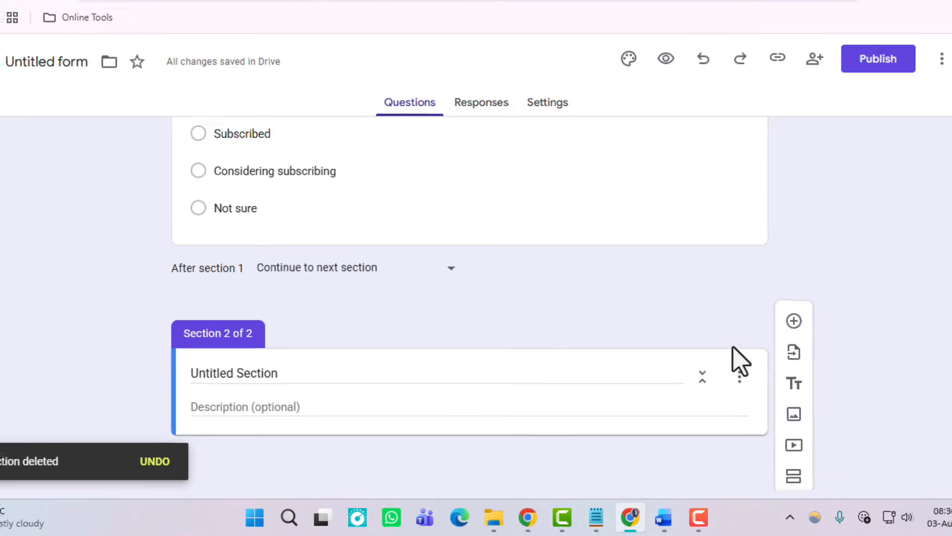
pyautogui.scroll(3, 744, 287)
pyautogui.click(664, 264)
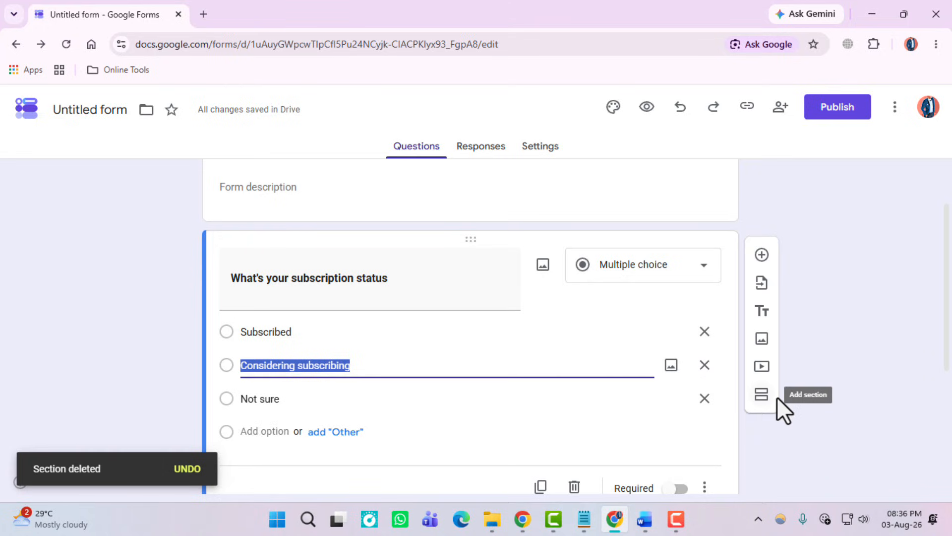
pyautogui.click(762, 395)
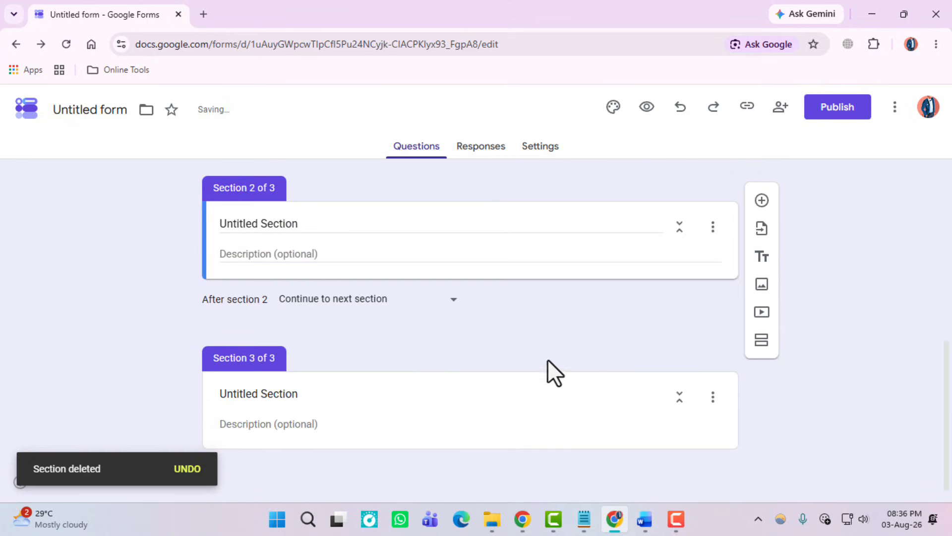
# Step: Select the italic 'Considering subscribing' heading in the Word document
pyautogui.scroll(3, 362, 338)
pyautogui.click(648, 517)
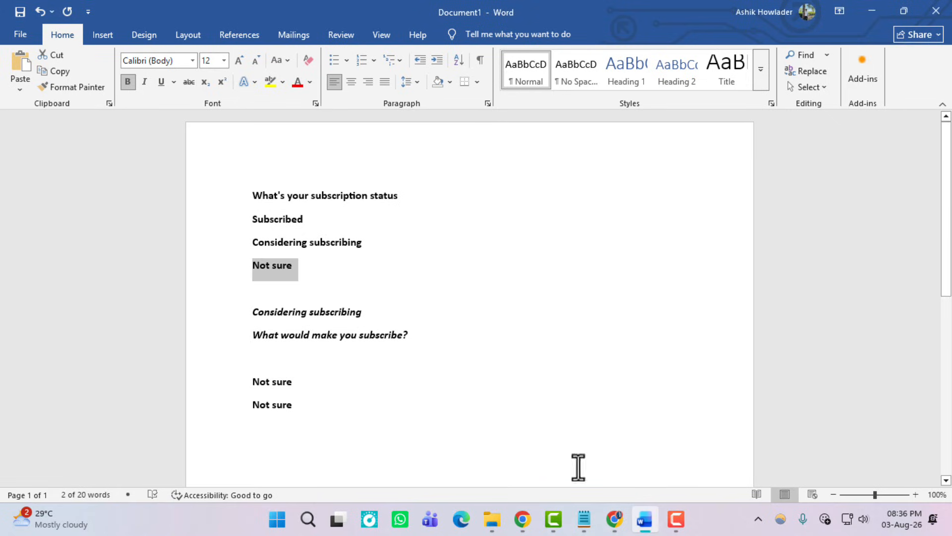
pyautogui.moveTo(253, 312); pyautogui.dragTo(366, 312)
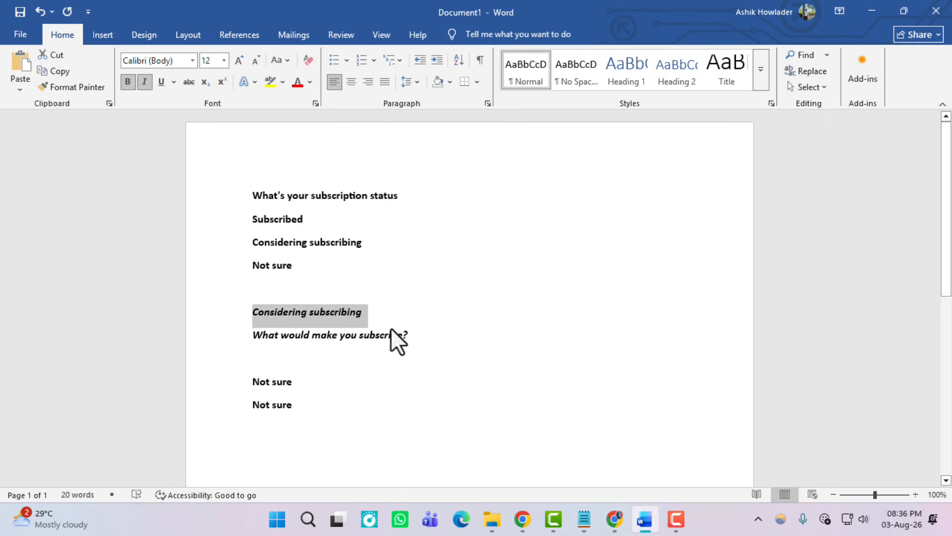
# Step: Title section 2 'Considering subscribing'
pyautogui.click(615, 519)
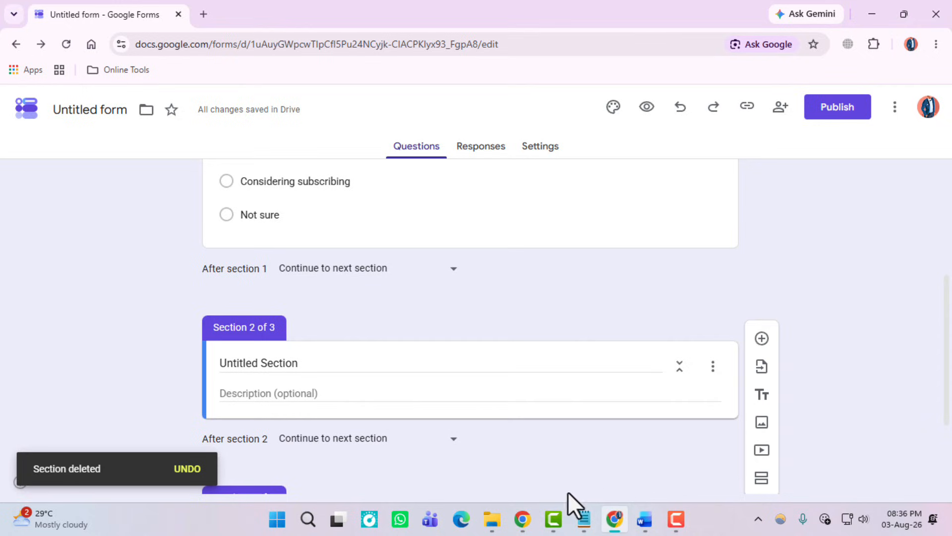
pyautogui.tripleClick(265, 366)
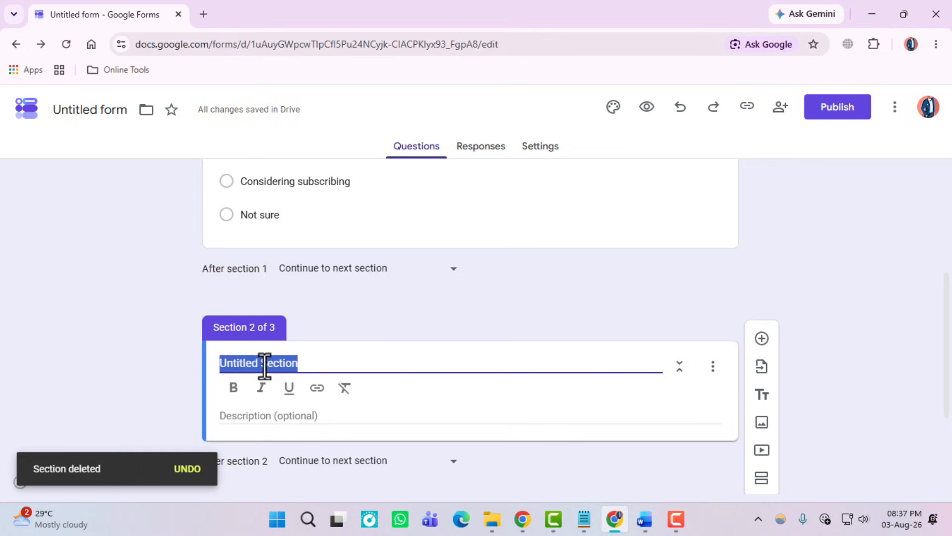
pyautogui.hotkey('ctrl', 'v')
pyautogui.scroll(-3, 418, 387)
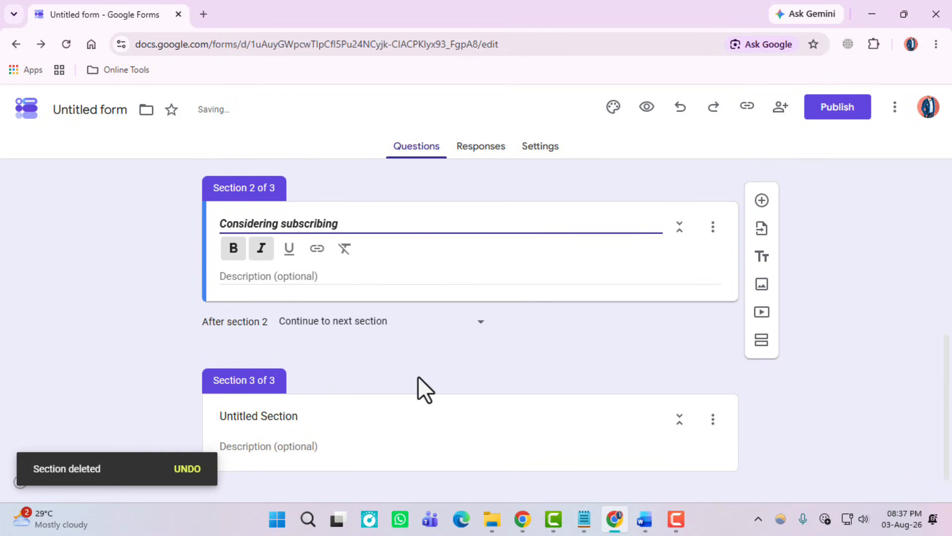
# Step: Add the question 'What would make you subscribe?' to section 2
pyautogui.click(764, 201)
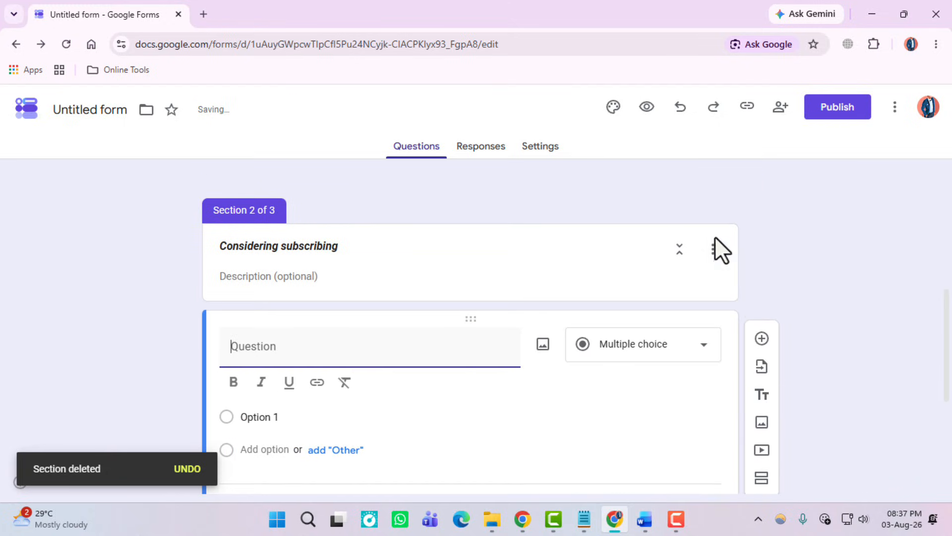
pyautogui.click(646, 521)
pyautogui.tripleClick(283, 341)
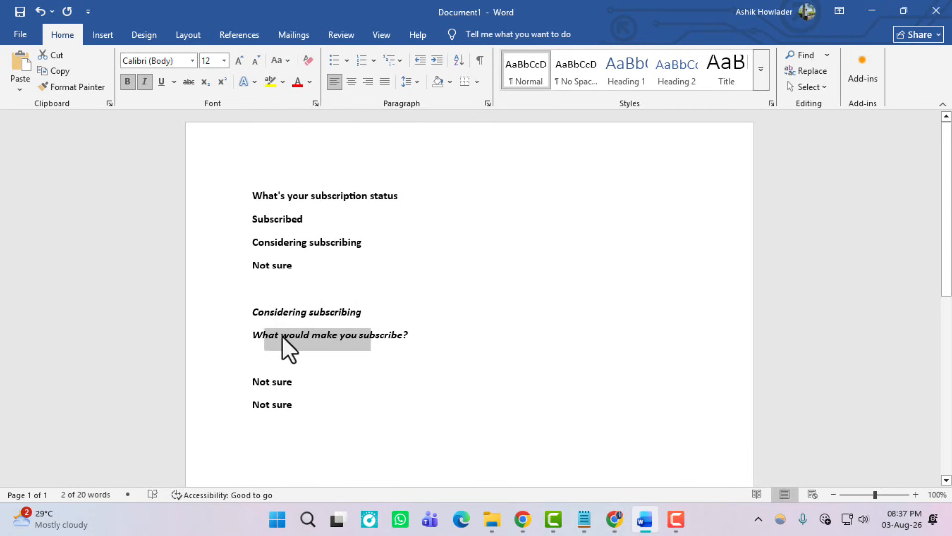
pyautogui.click(614, 520)
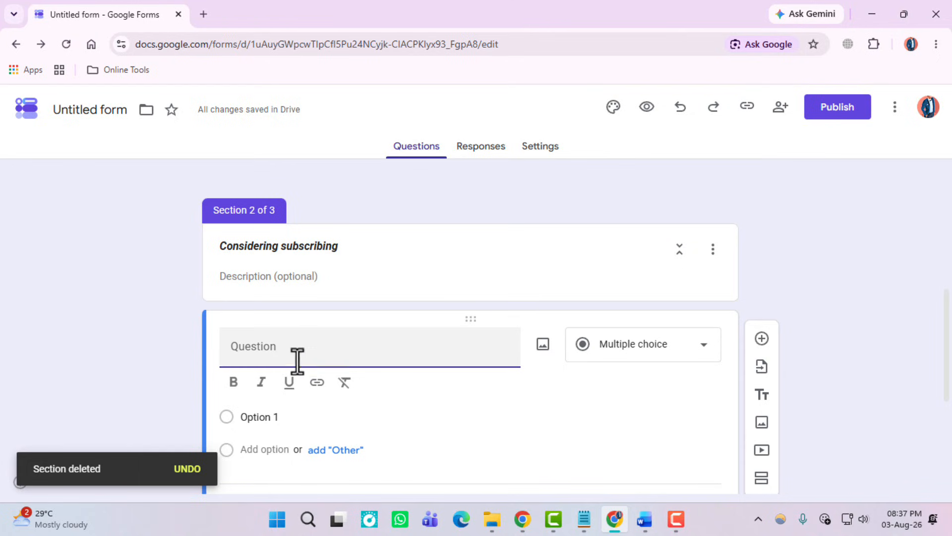
pyautogui.hotkey('ctrl', 'v')
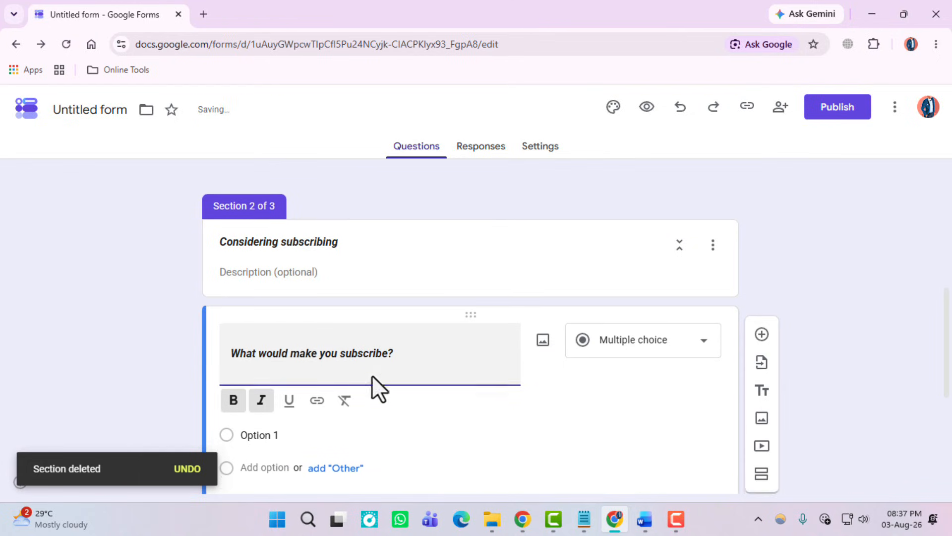
pyautogui.scroll(-4, 374, 376)
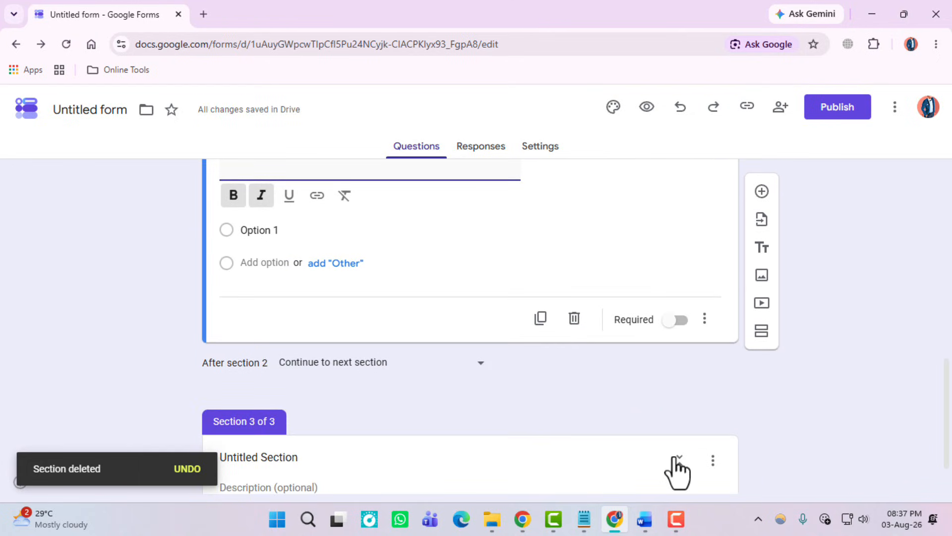
pyautogui.scroll(-1, 664, 488)
# Step: Copy 'Not sure' from Word and make it section 3's title
pyautogui.click(644, 520)
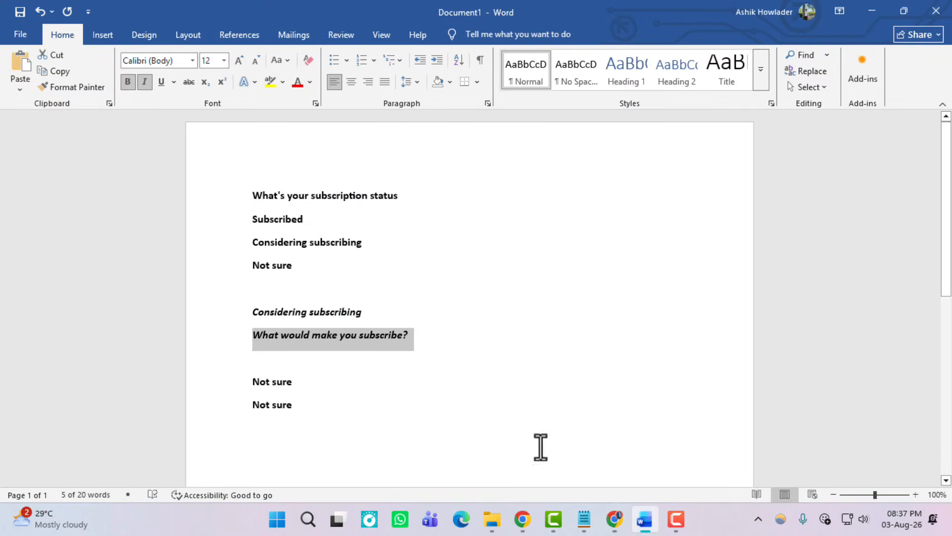
pyautogui.doubleClick(281, 383)
pyautogui.click(615, 519)
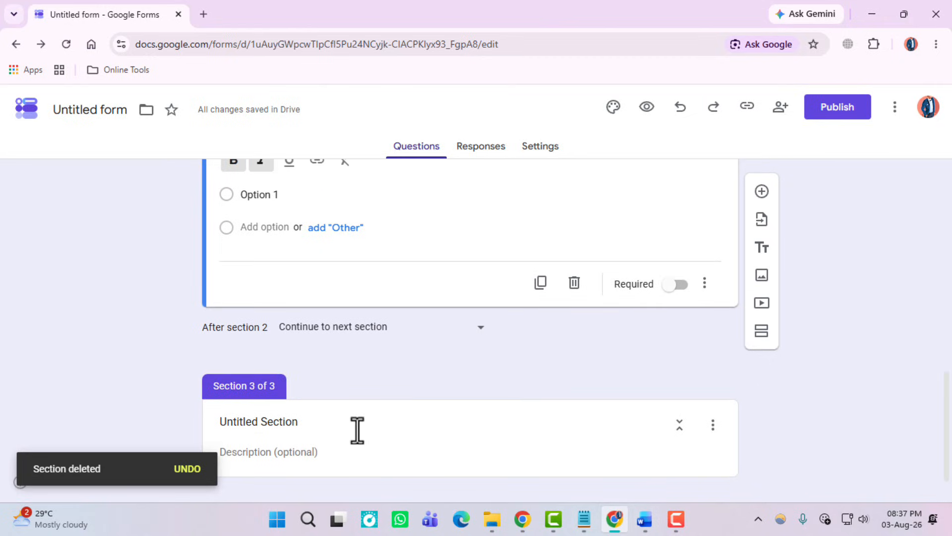
pyautogui.click(303, 427)
pyautogui.hotkey('ctrl', 'a')
pyautogui.hotkey('ctrl', 'v')
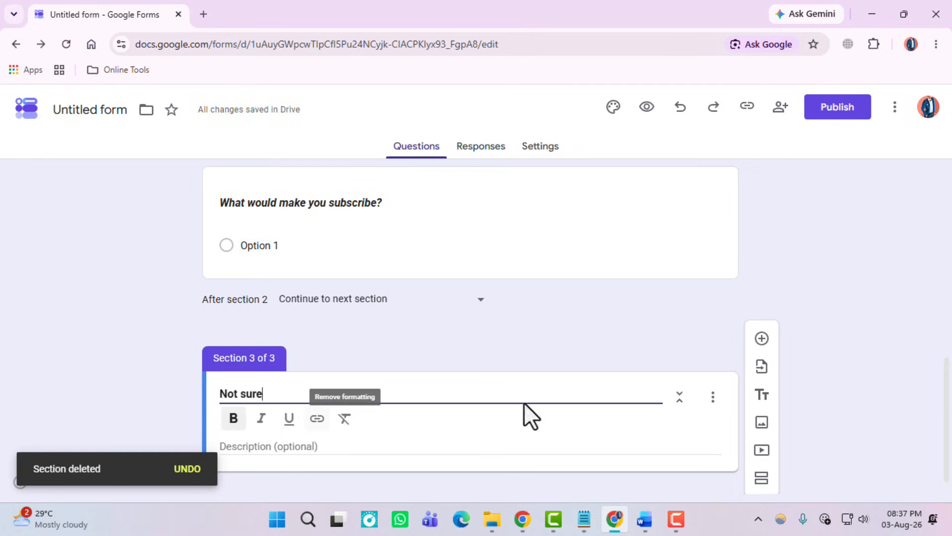
pyautogui.scroll(-1, 568, 385)
# Step: Add a multiple-choice question 'Not sure' to section 3 with 'Not sure' as Option 1
pyautogui.click(762, 329)
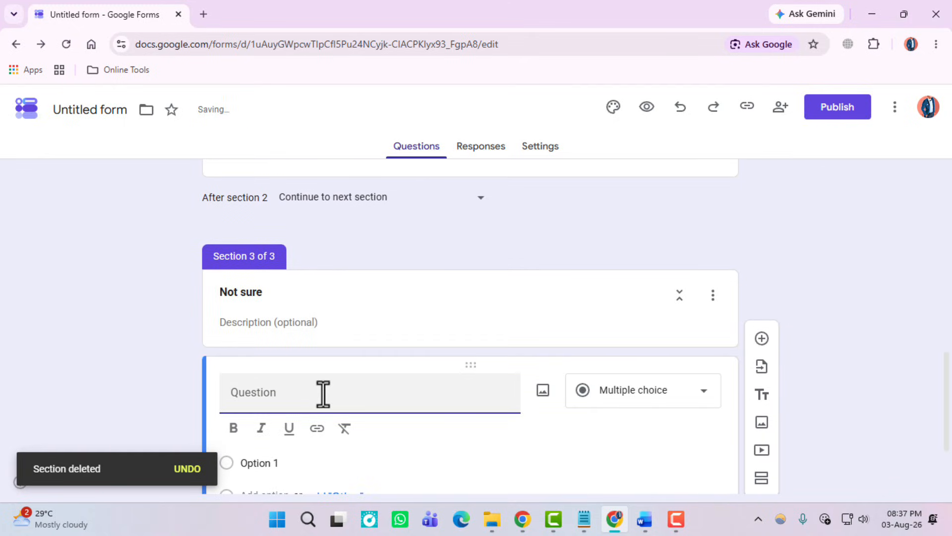
pyautogui.hotkey('ctrl', 'v')
pyautogui.scroll(-3, 323, 395)
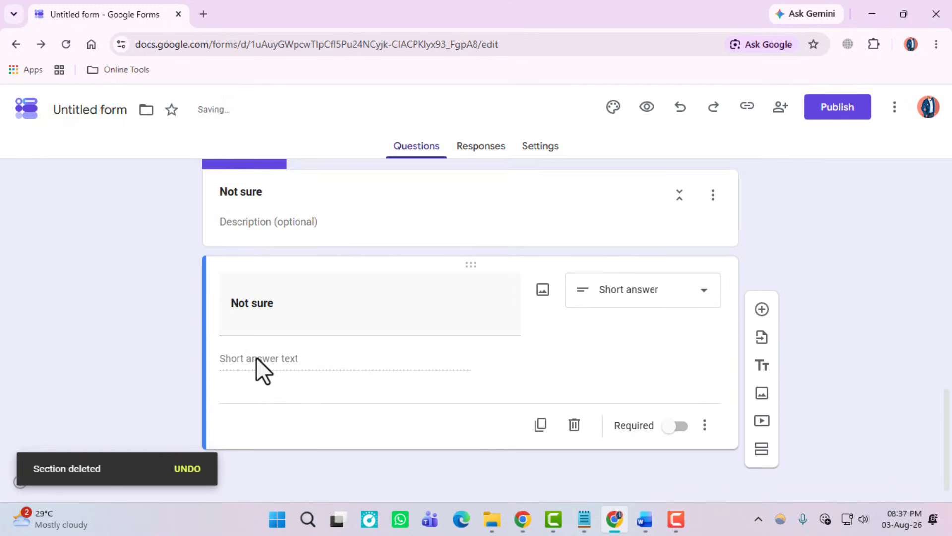
pyautogui.click(665, 312)
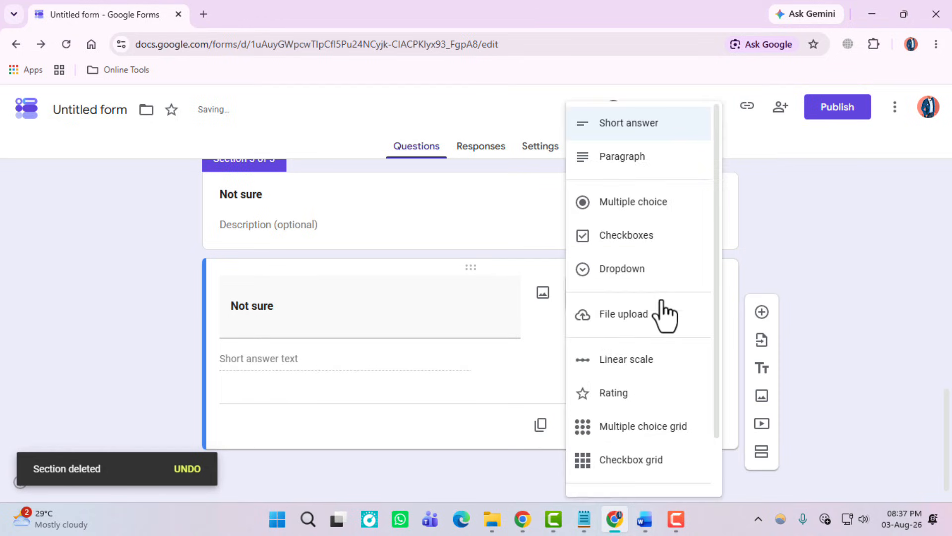
pyautogui.click(659, 208)
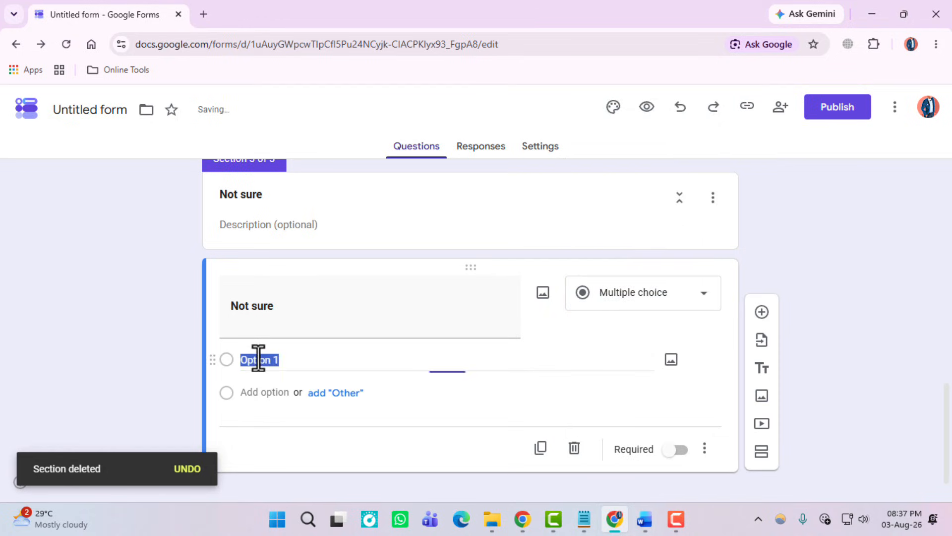
pyautogui.write('Not sure')
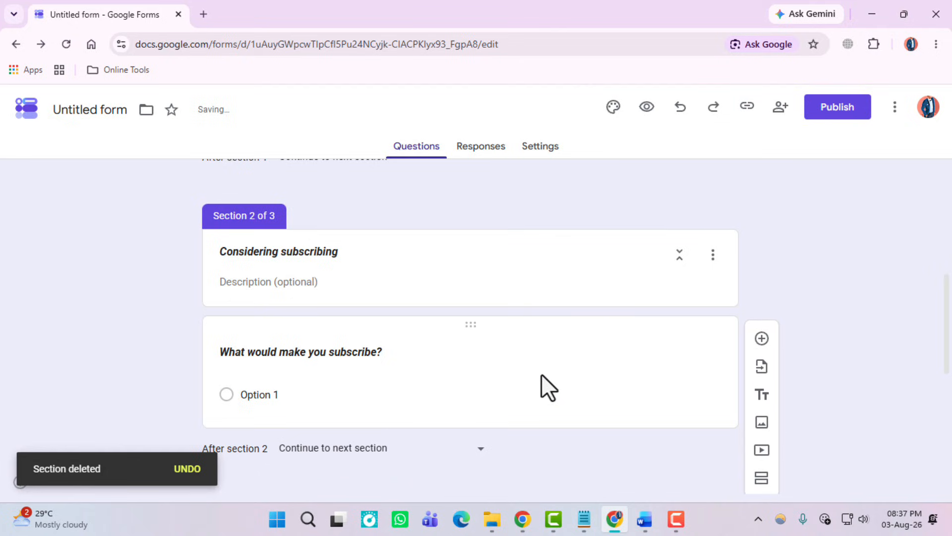
pyautogui.scroll(5, 543, 374)
pyautogui.scroll(2, 459, 319)
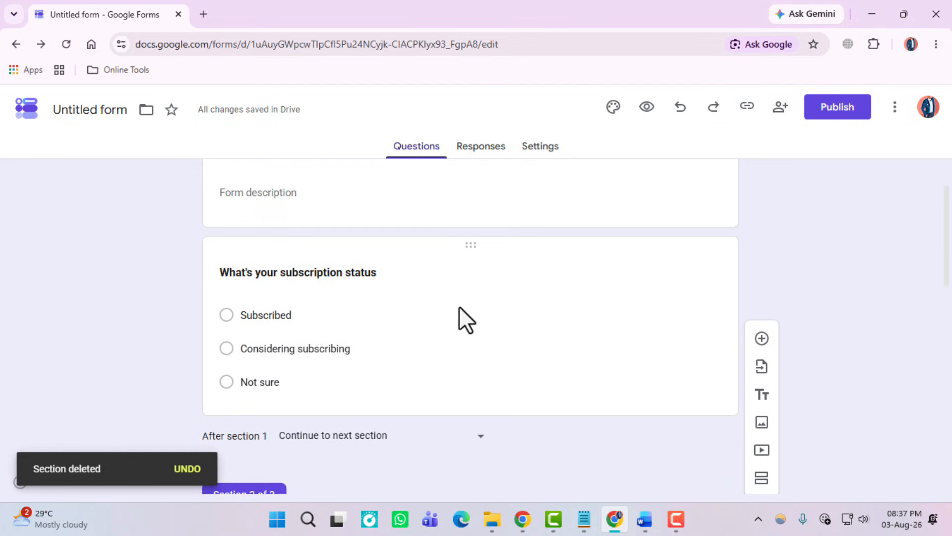
# Step: Enable 'Go to section based on answer': Subscribed submits, Considering goes to Section 2, Not sure to Section 3
pyautogui.scroll(2, 416, 378)
pyautogui.click(513, 377)
pyautogui.scroll(-3, 513, 377)
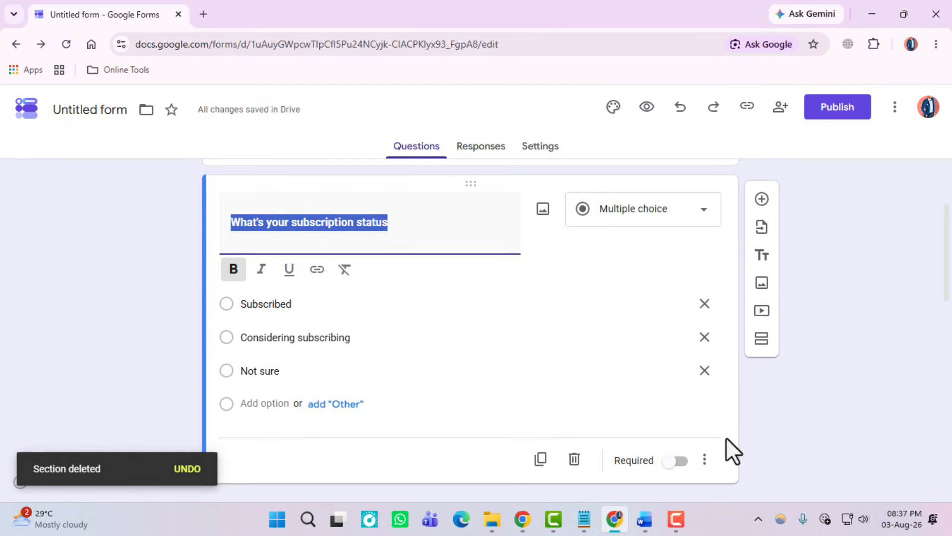
pyautogui.click(705, 461)
pyautogui.click(759, 419)
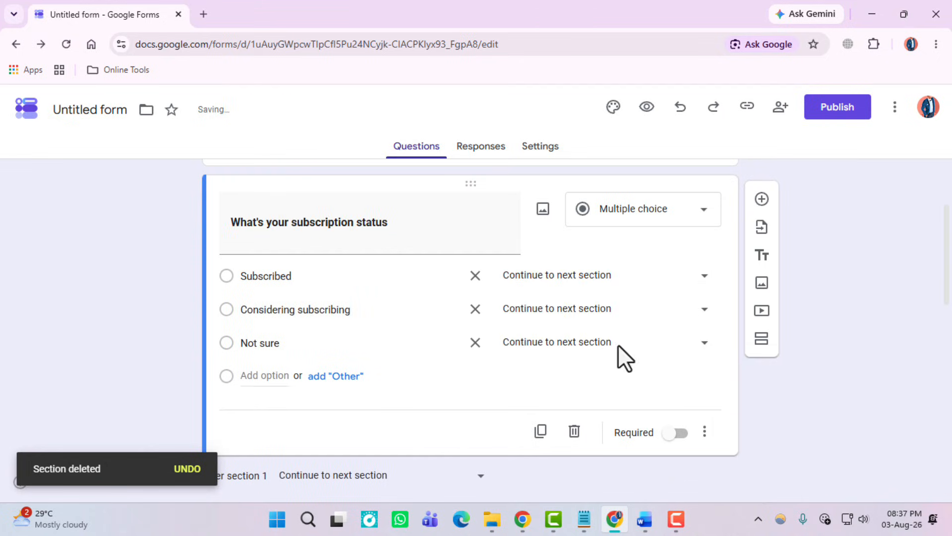
pyautogui.click(594, 284)
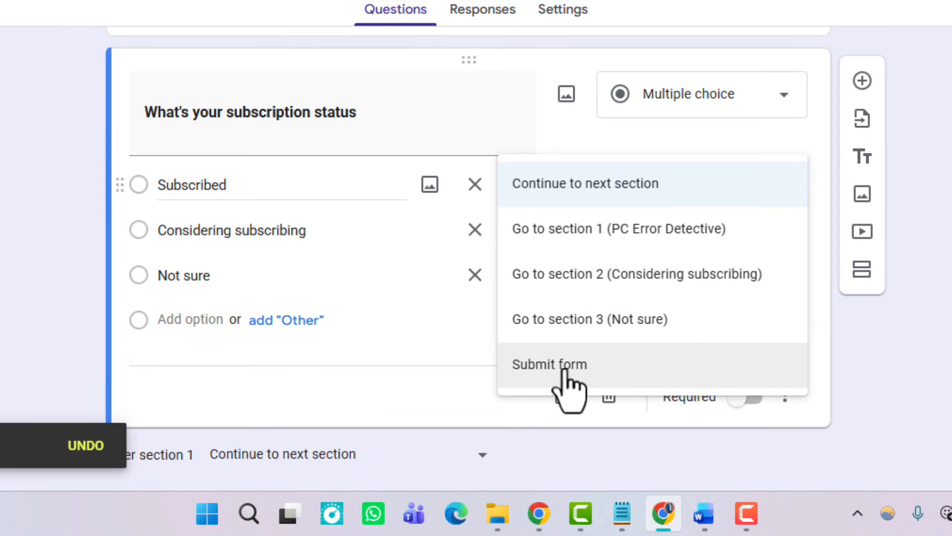
pyautogui.click(564, 372)
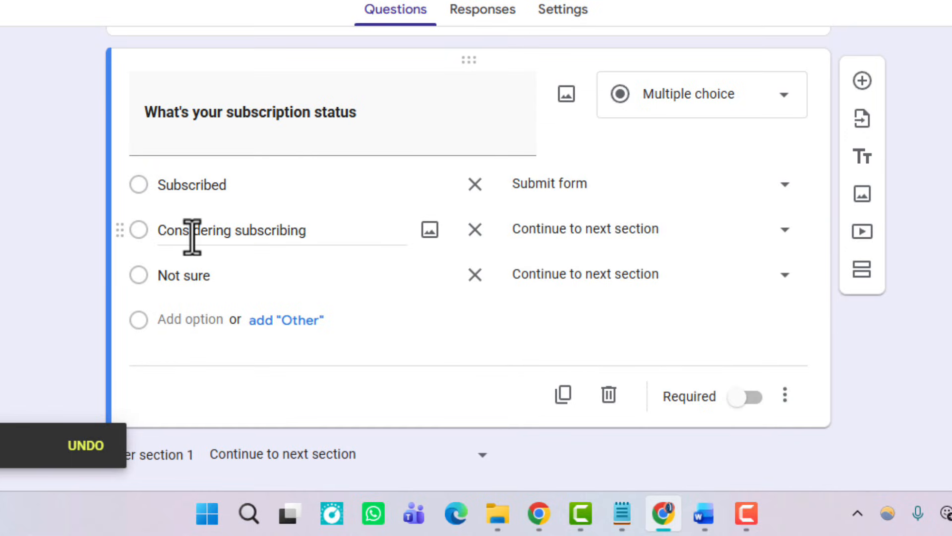
pyautogui.click(640, 231)
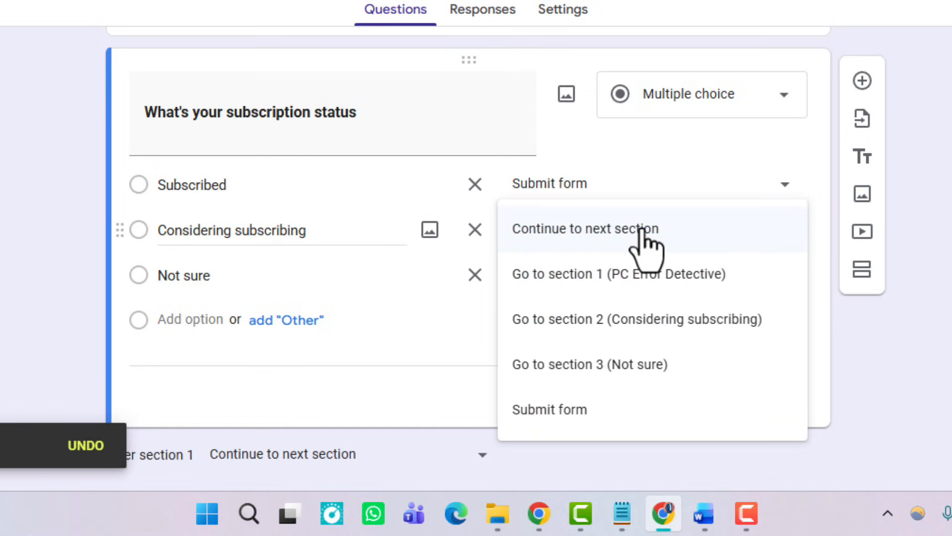
pyautogui.click(583, 328)
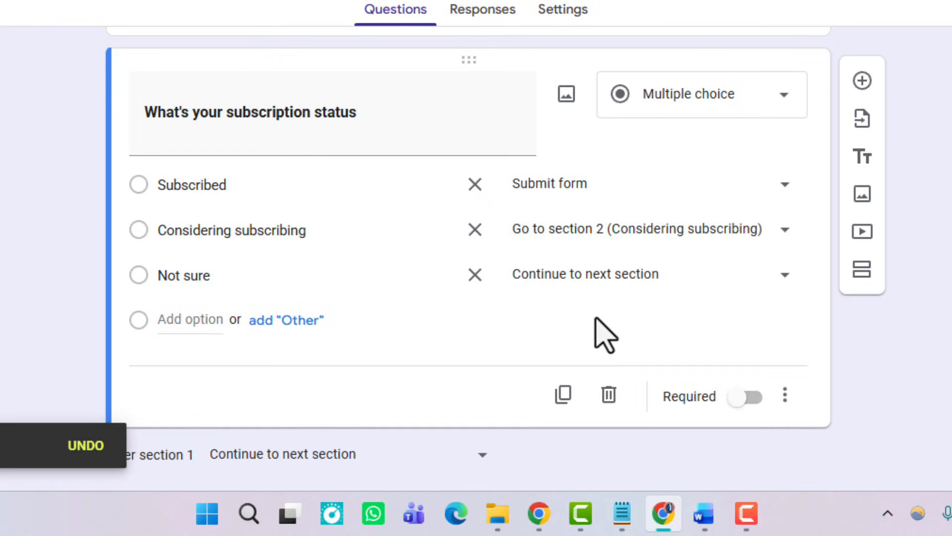
pyautogui.click(604, 284)
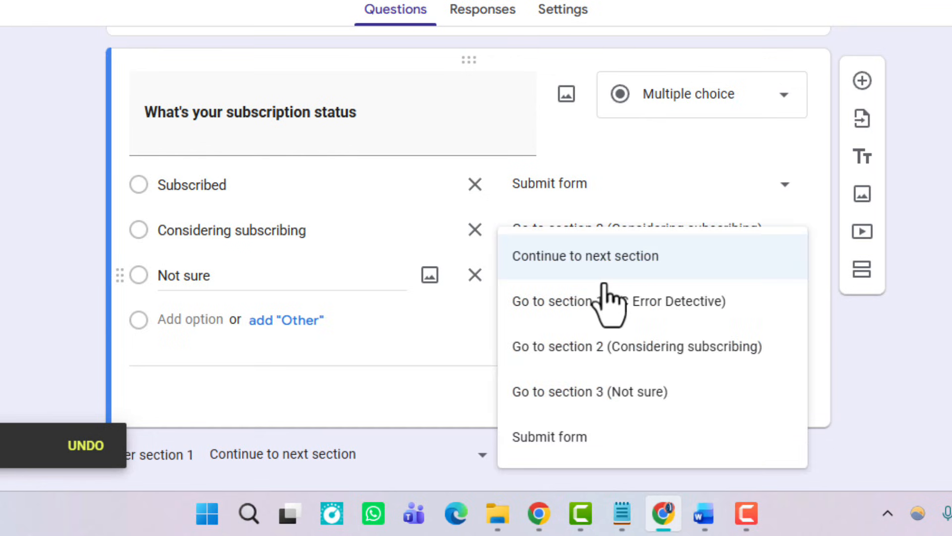
pyautogui.click(618, 395)
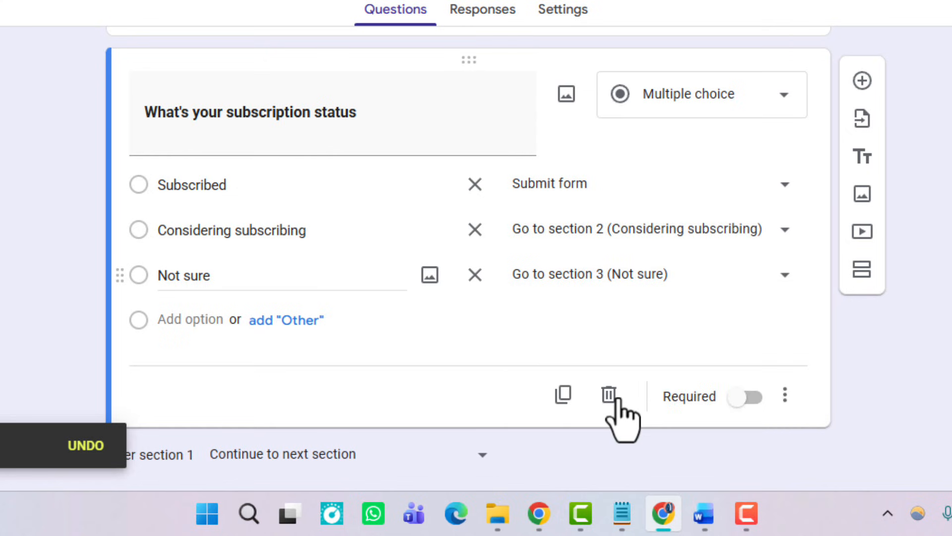
pyautogui.scroll(-6, 509, 404)
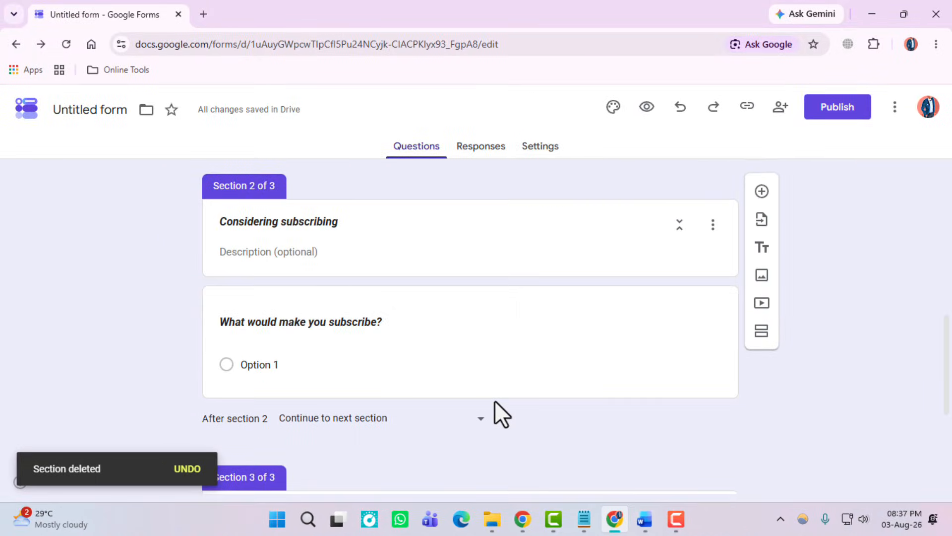
pyautogui.scroll(1, 496, 396)
pyautogui.scroll(-4, 495, 402)
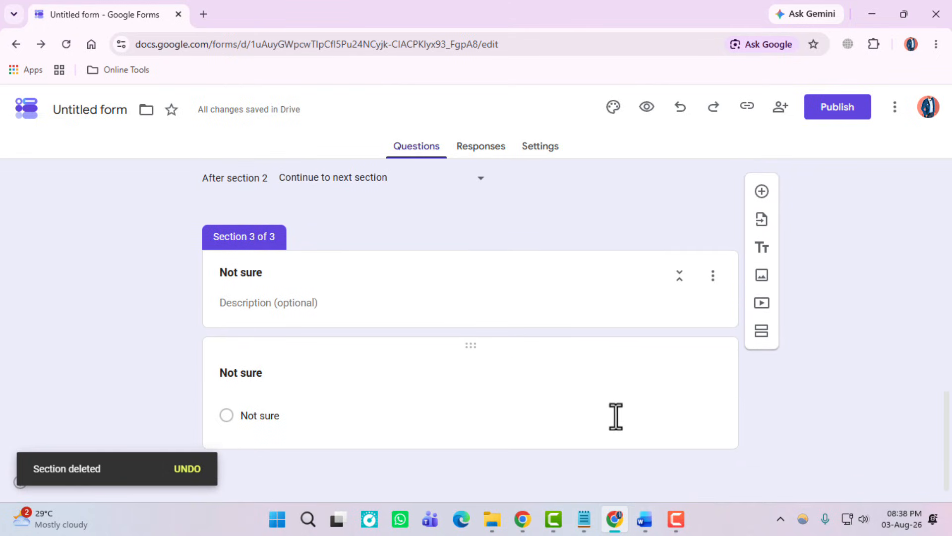
pyautogui.scroll(2, 603, 412)
pyautogui.scroll(1, 409, 356)
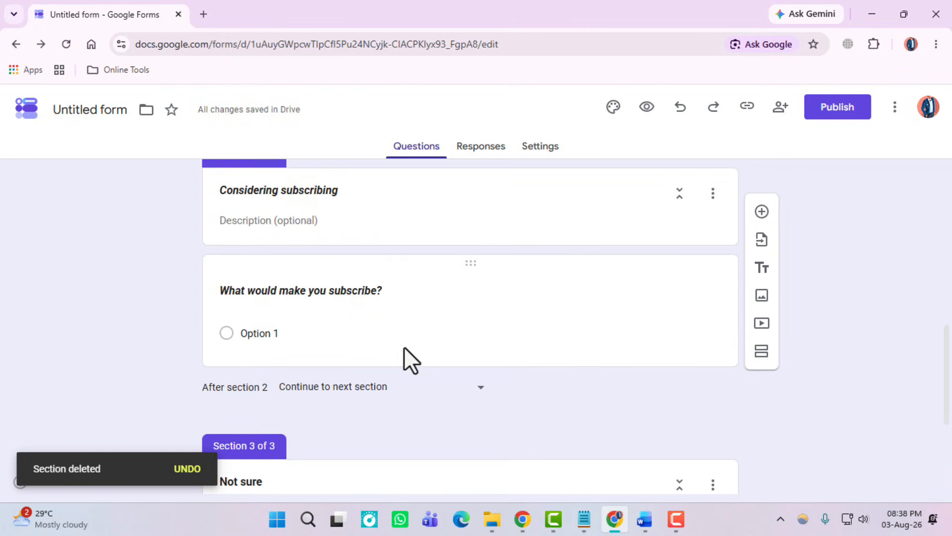
pyautogui.scroll(1, 359, 342)
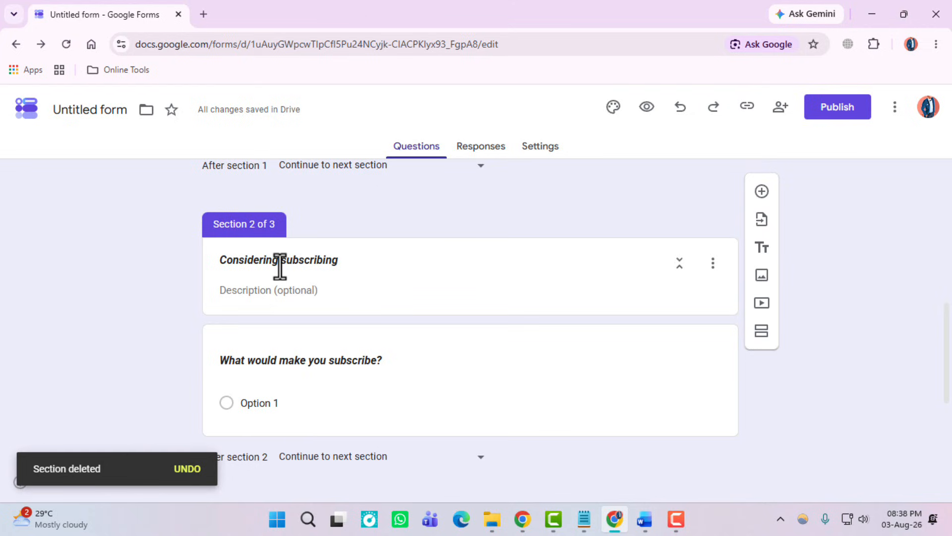
pyautogui.scroll(-5, 328, 335)
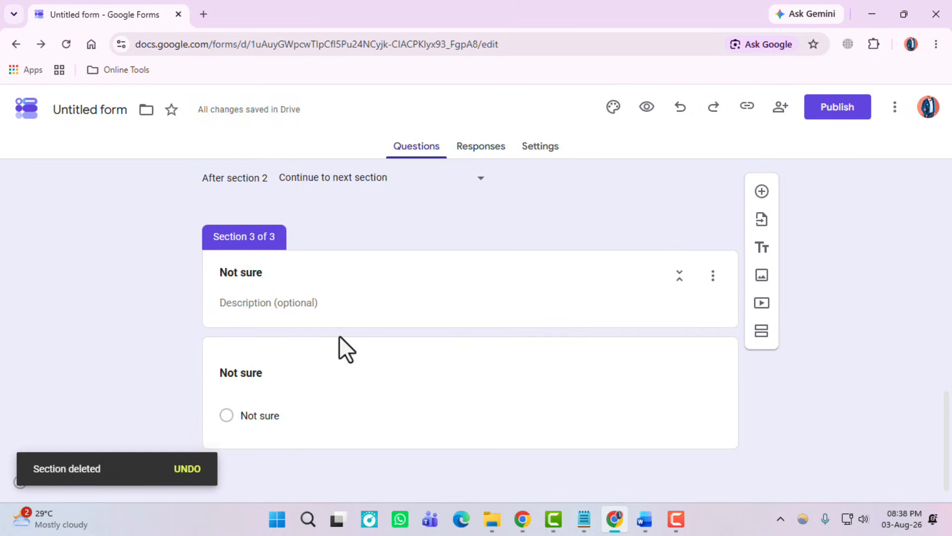
pyautogui.scroll(10, 492, 361)
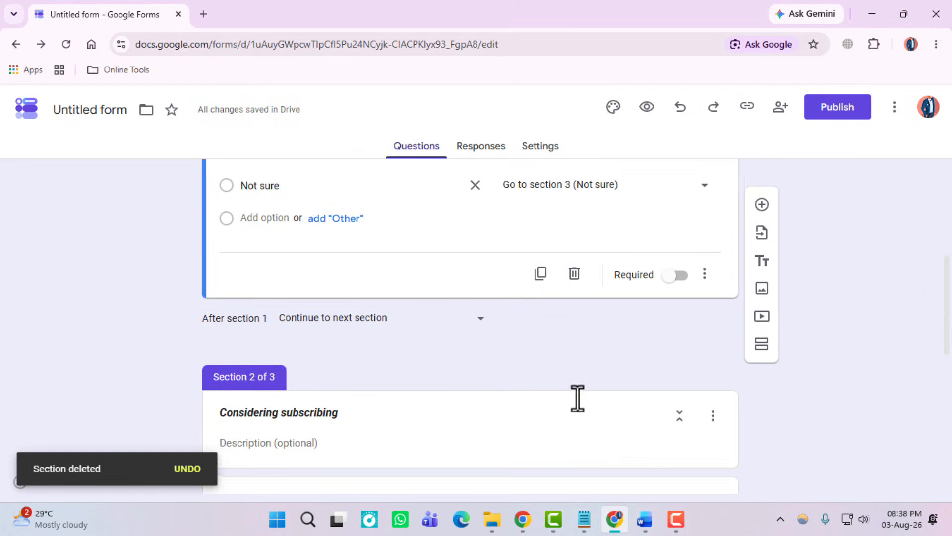
# Step: Preview the form and check that answering Subscribed leads to submission
pyautogui.click(648, 107)
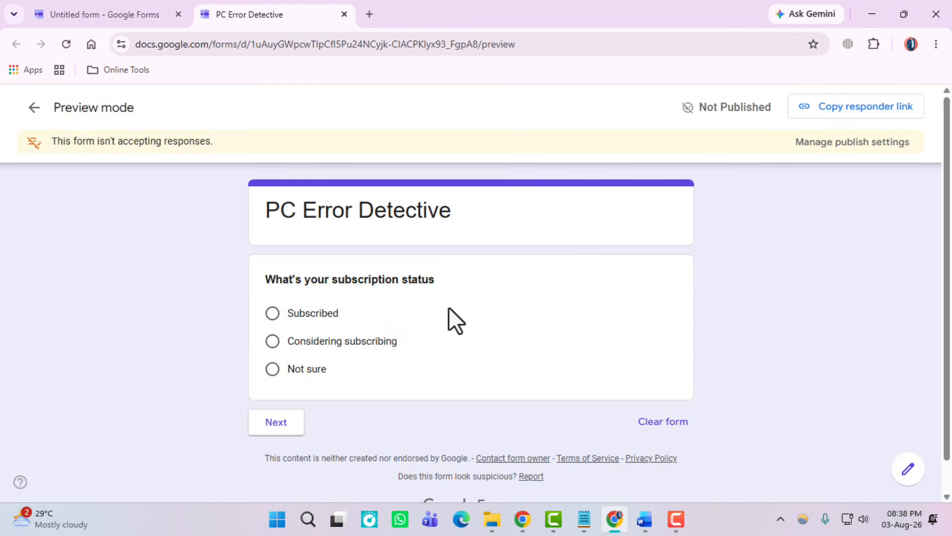
pyautogui.click(272, 313)
pyautogui.click(280, 447)
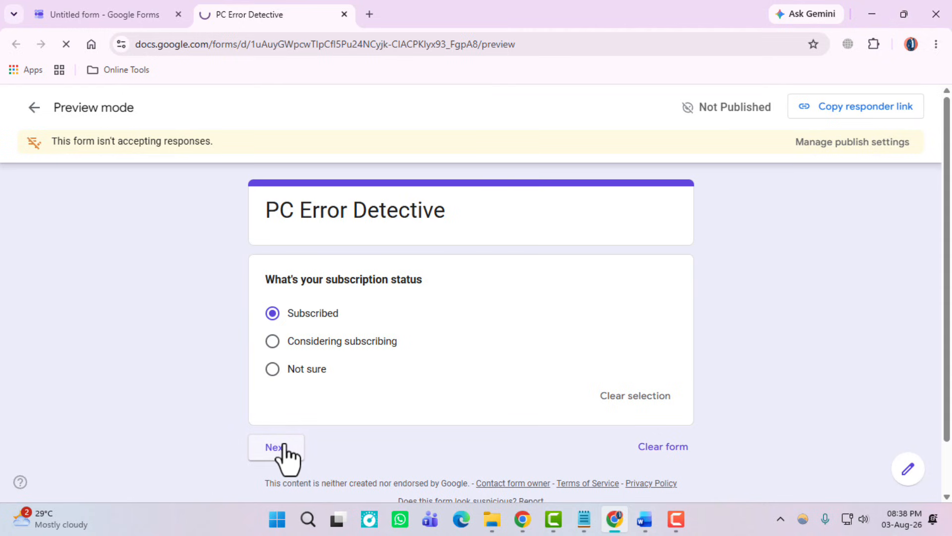
pyautogui.click(281, 314)
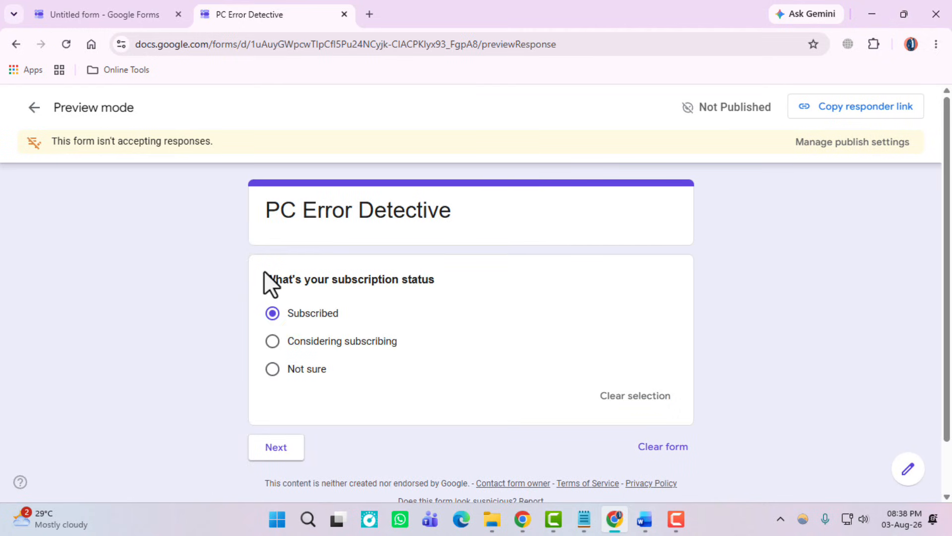
pyautogui.click(124, 15)
# Step: Publish the PC Error Detective form and copy its responder link
pyautogui.click(828, 116)
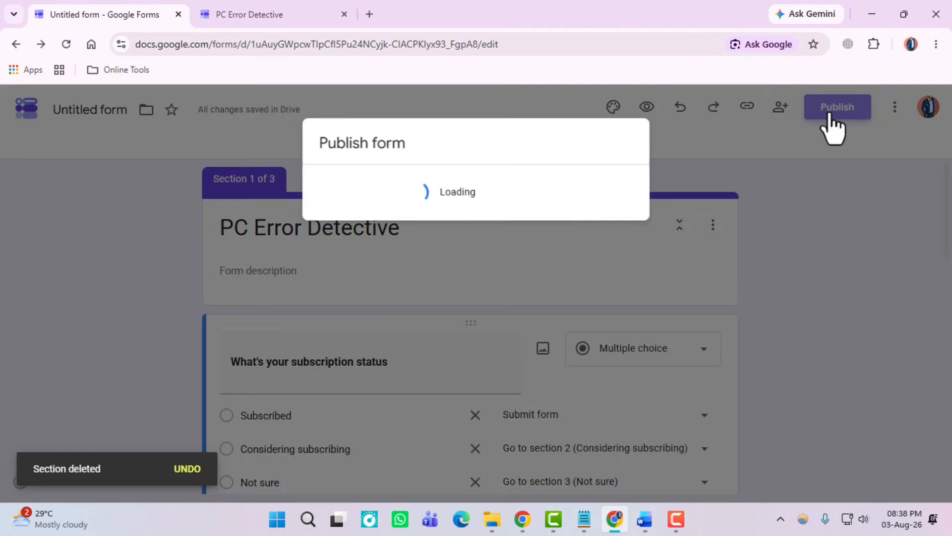
pyautogui.click(584, 332)
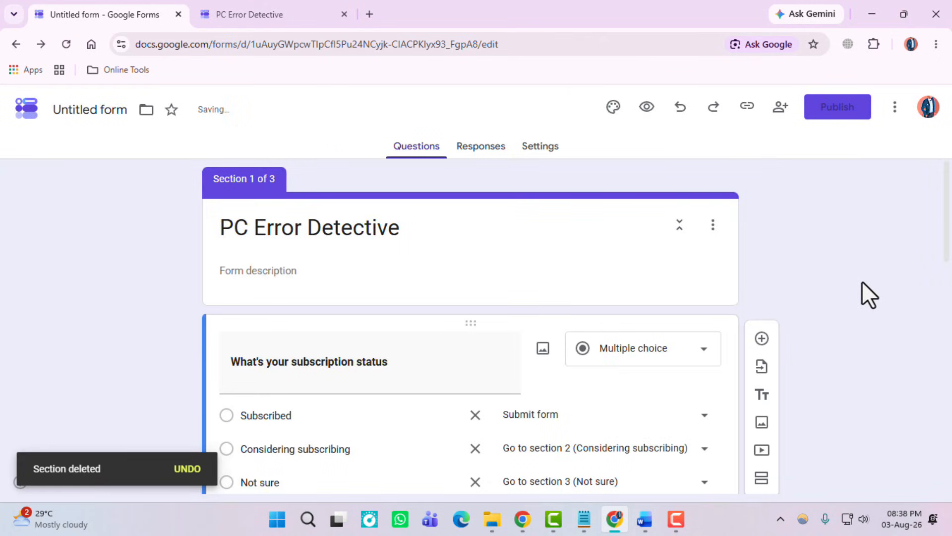
pyautogui.click(918, 214)
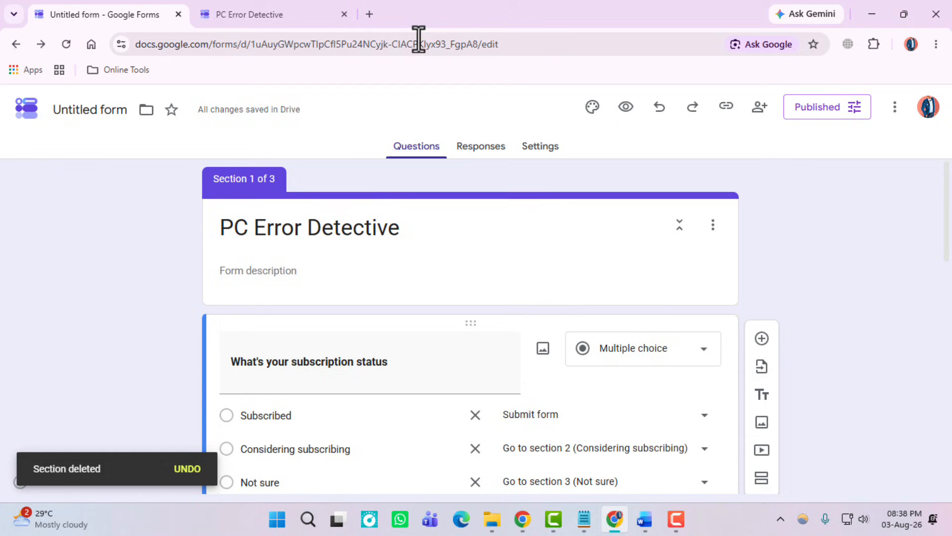
pyautogui.click(374, 14)
# Step: Load the live form from the pasted link and test the Subscribed answer's route
pyautogui.hotkey('ctrl', 'v')
pyautogui.press('Return')
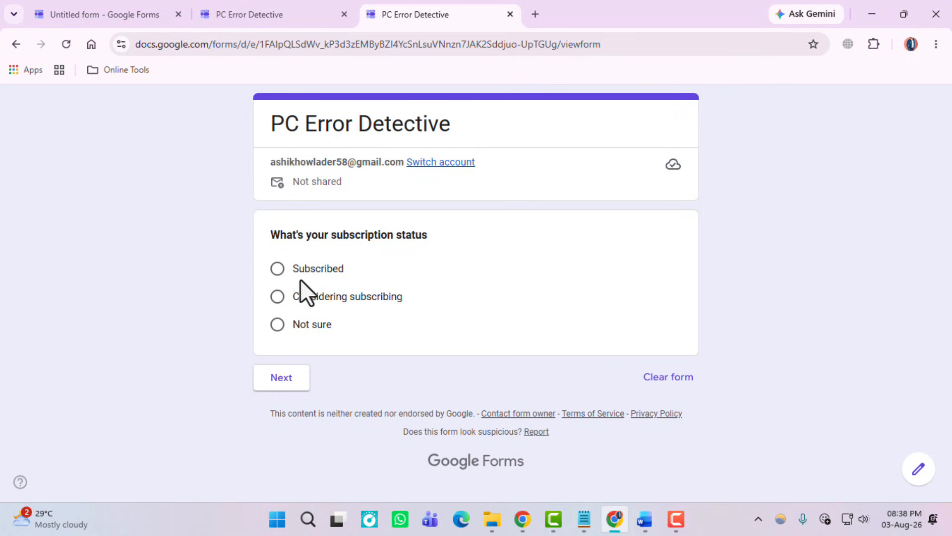
pyautogui.click(285, 271)
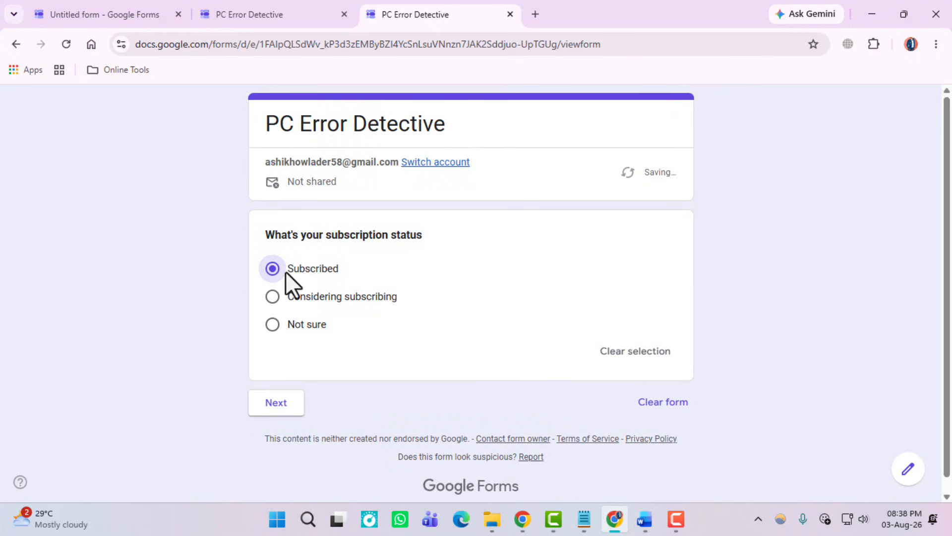
pyautogui.click(278, 403)
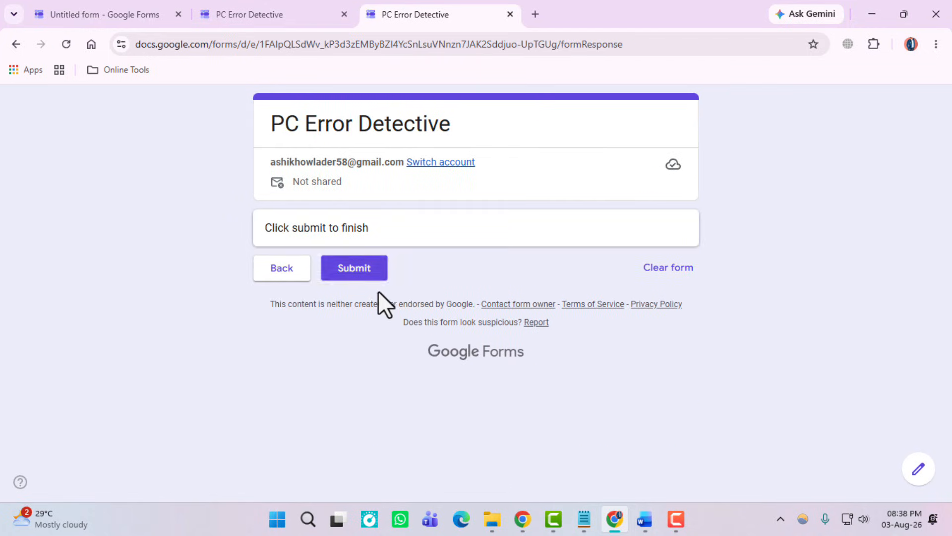
pyautogui.click(297, 274)
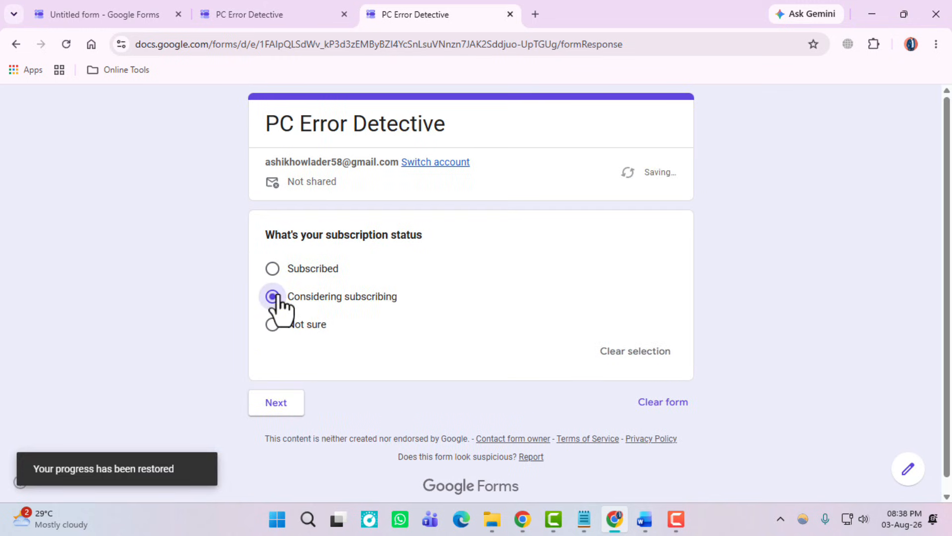
# Step: Follow the Considering subscribing branch through section 2 and return to the status question
pyautogui.click(281, 406)
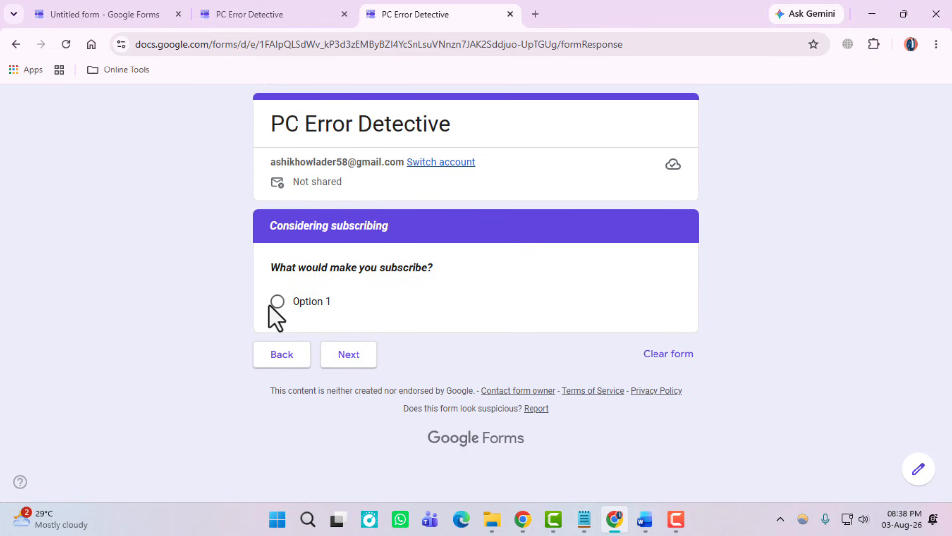
pyautogui.click(276, 302)
pyautogui.click(347, 382)
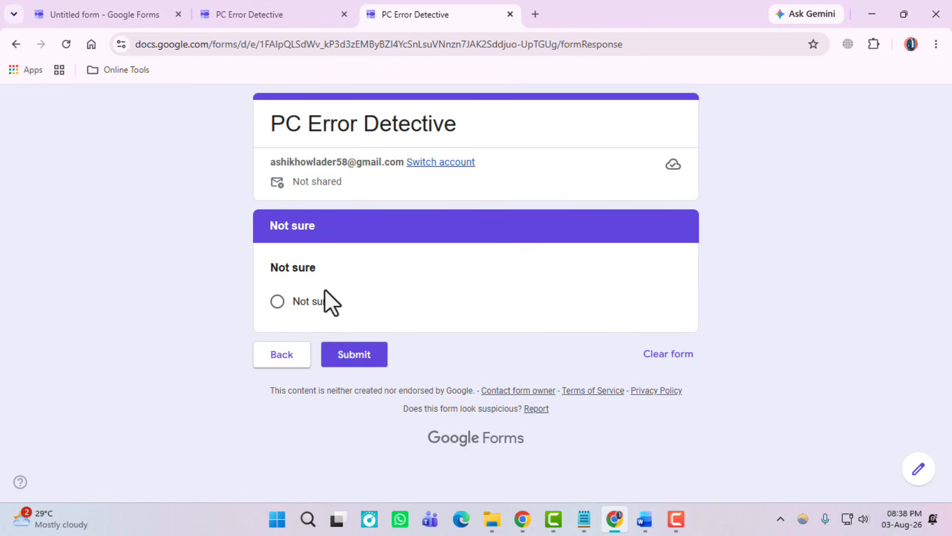
pyautogui.click(296, 356)
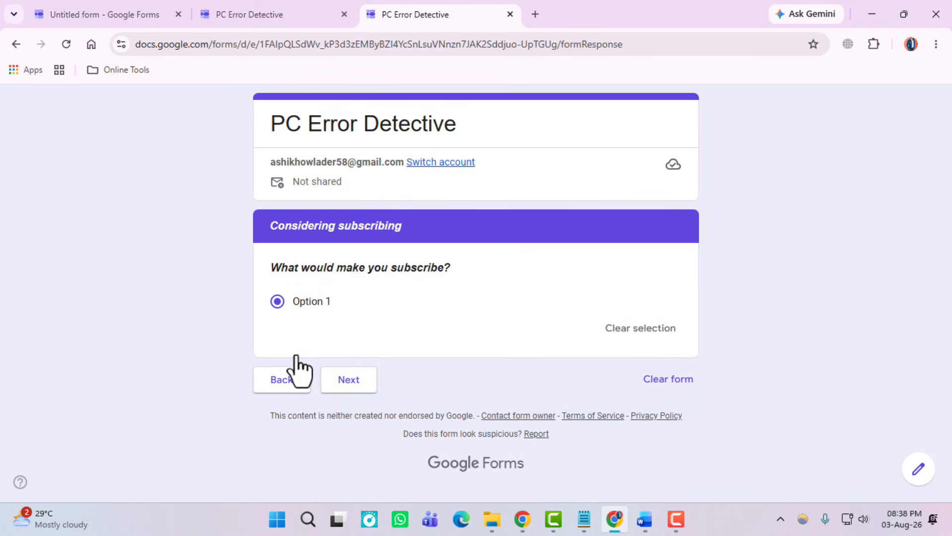
pyautogui.click(281, 380)
# Step: Answer Not sure, pick Not sure in section 3, and submit the test response
pyautogui.click(282, 326)
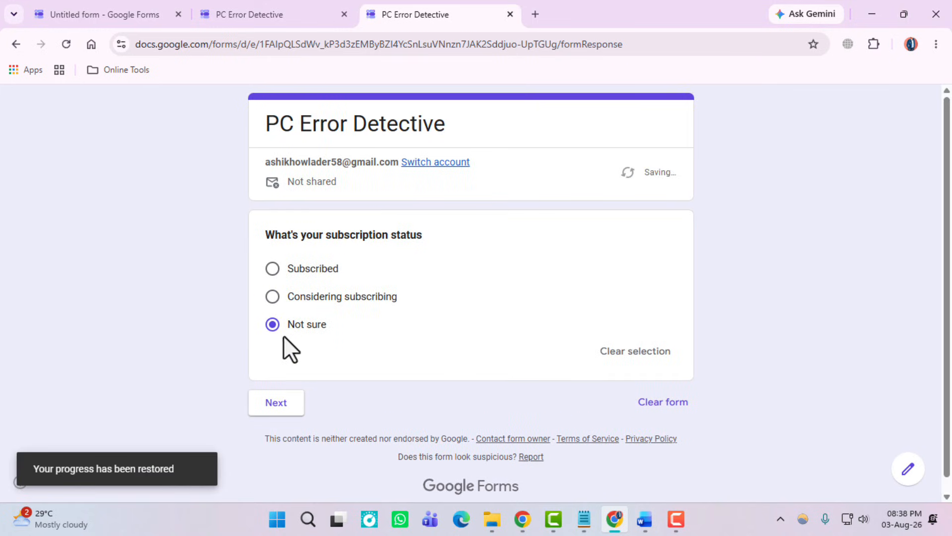
pyautogui.click(279, 406)
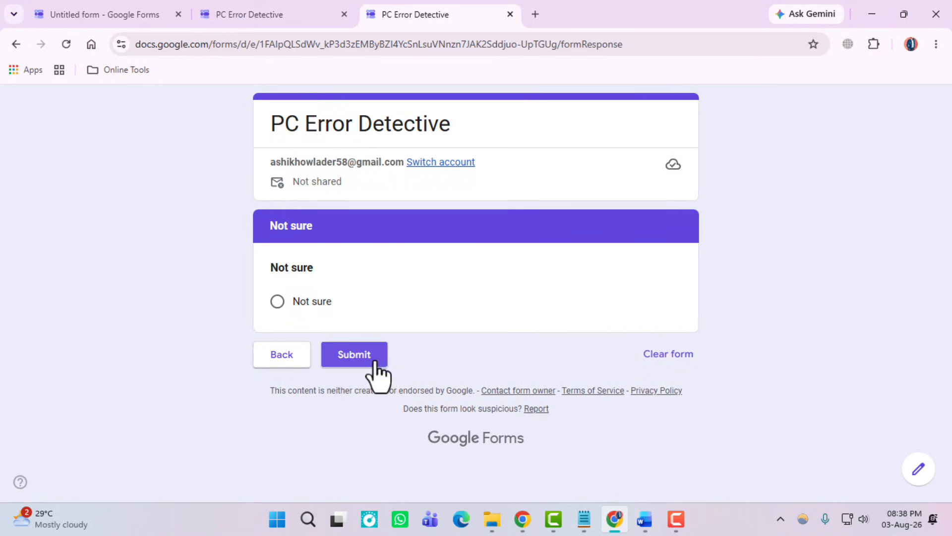
pyautogui.click(277, 301)
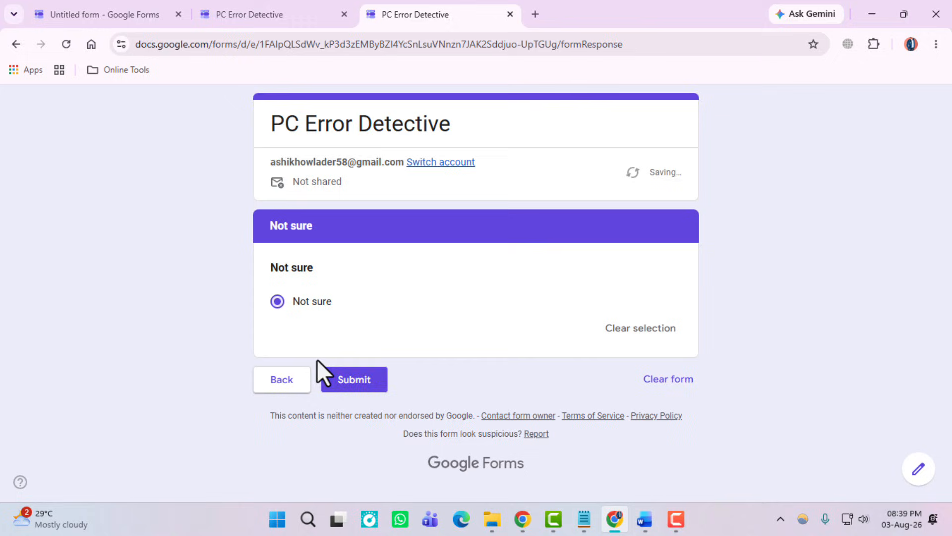
pyautogui.click(350, 379)
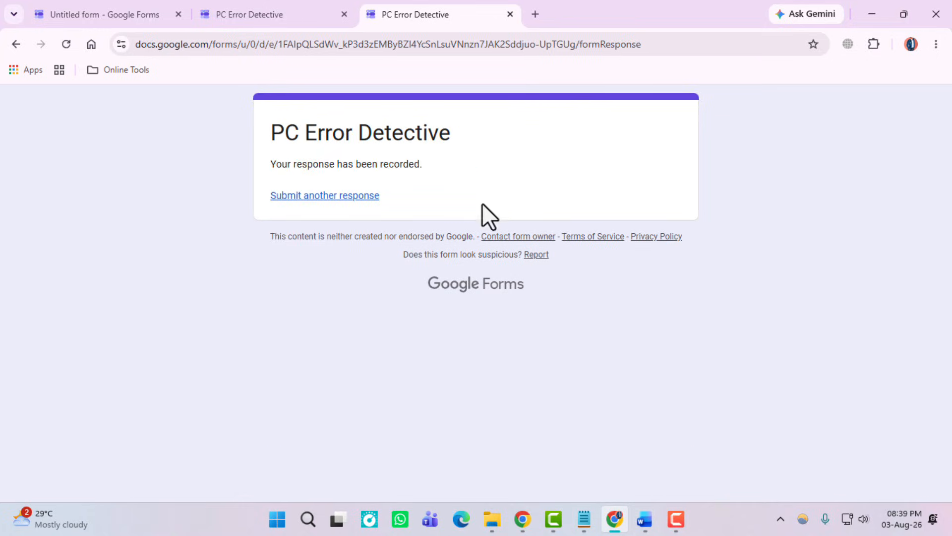